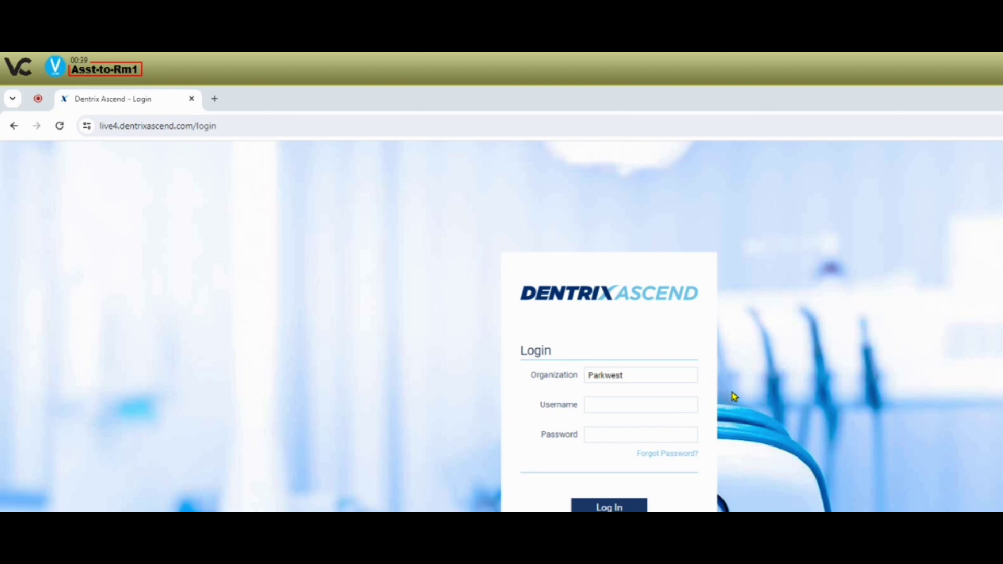
- Clear every incoming message from the message bar, from Asst-to-Rm1 through 5 Min
mouse_move(106, 69)
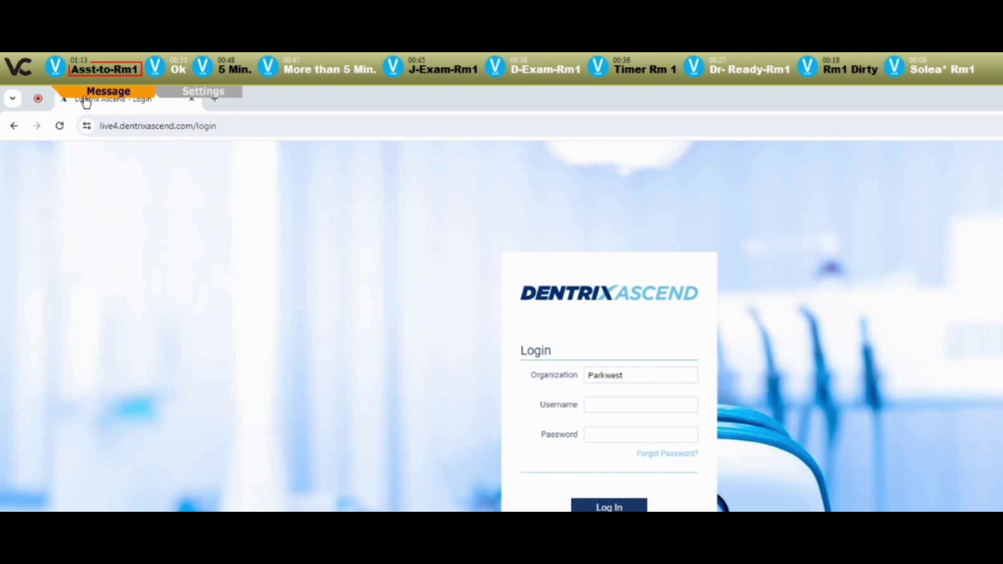
left_click(101, 71)
left_click(78, 68)
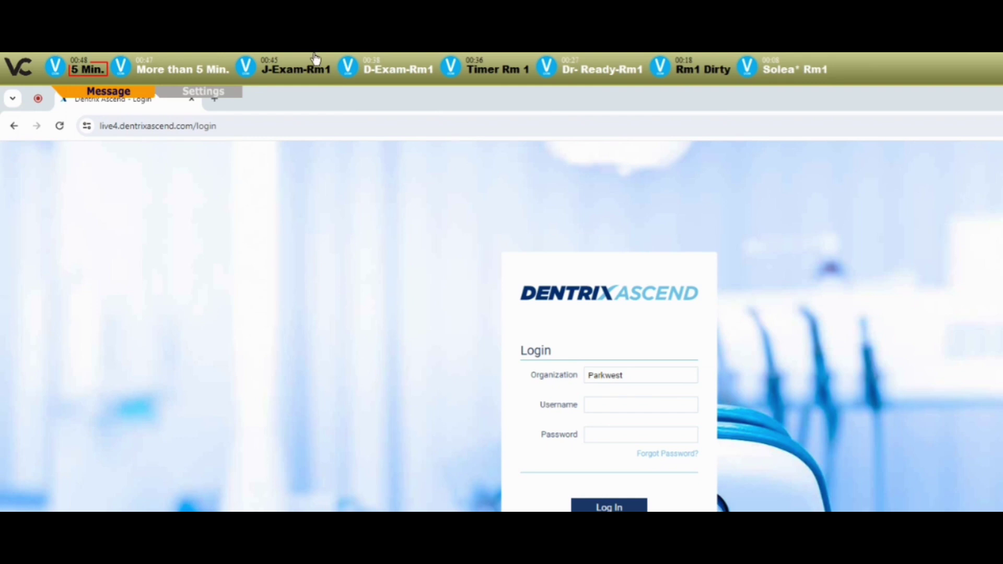
left_click(305, 76)
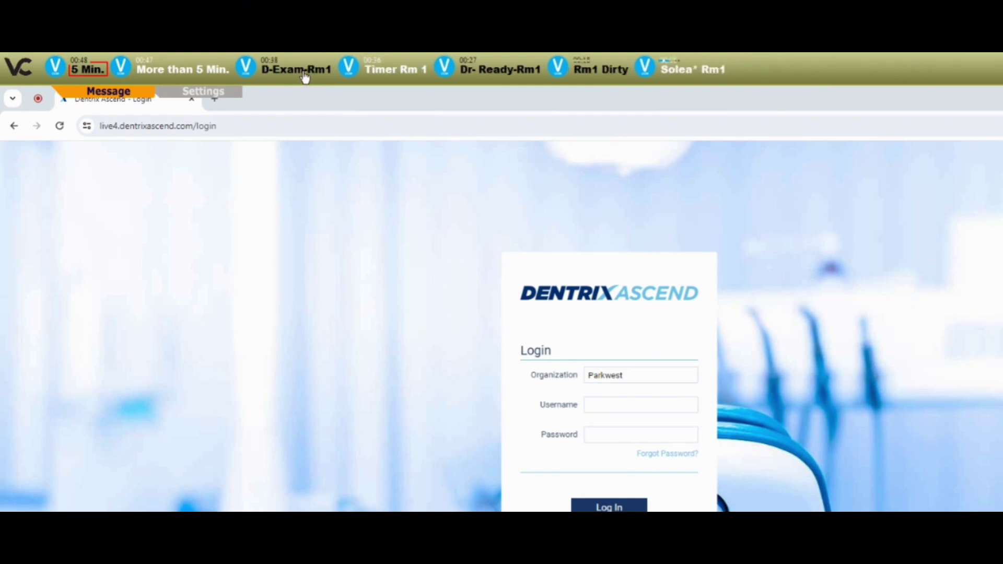
left_click(400, 73)
left_click(592, 74)
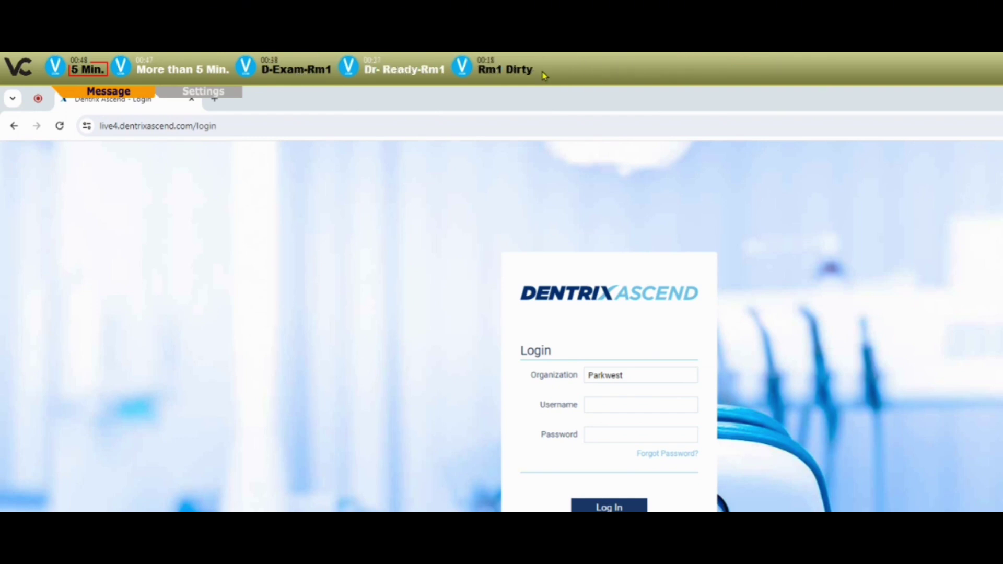
left_click(504, 73)
left_click(398, 75)
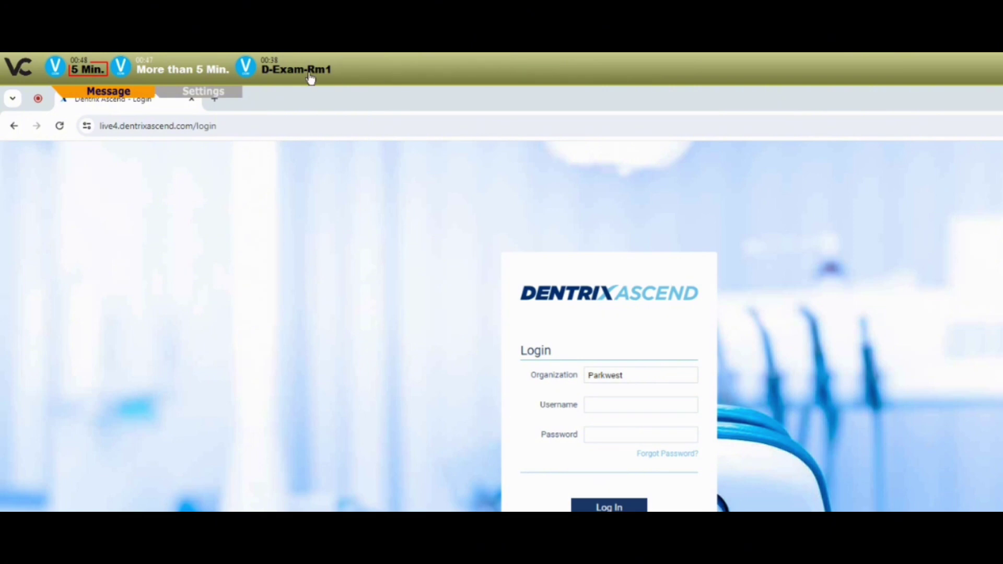
left_click(285, 76)
left_click(195, 72)
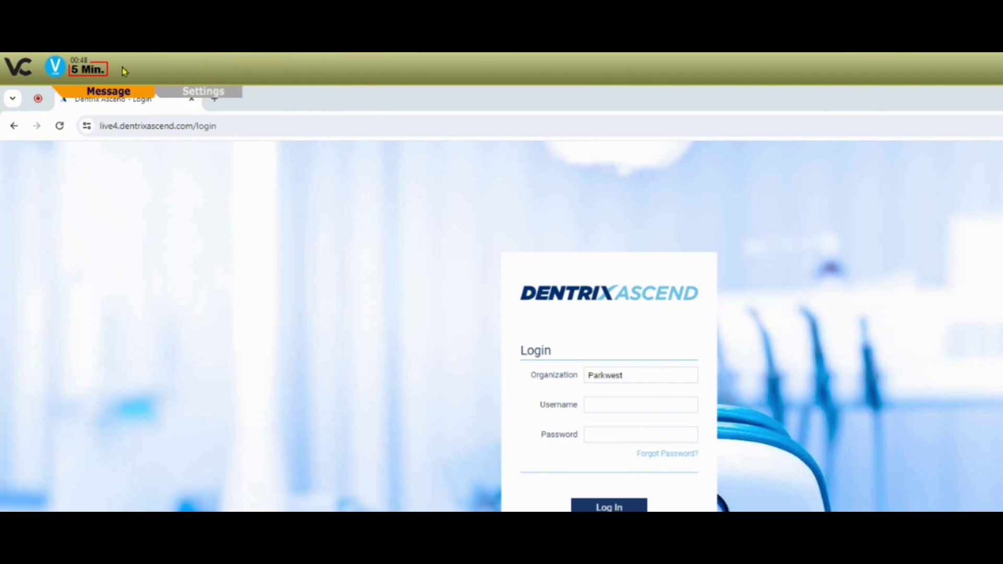
left_click(87, 69)
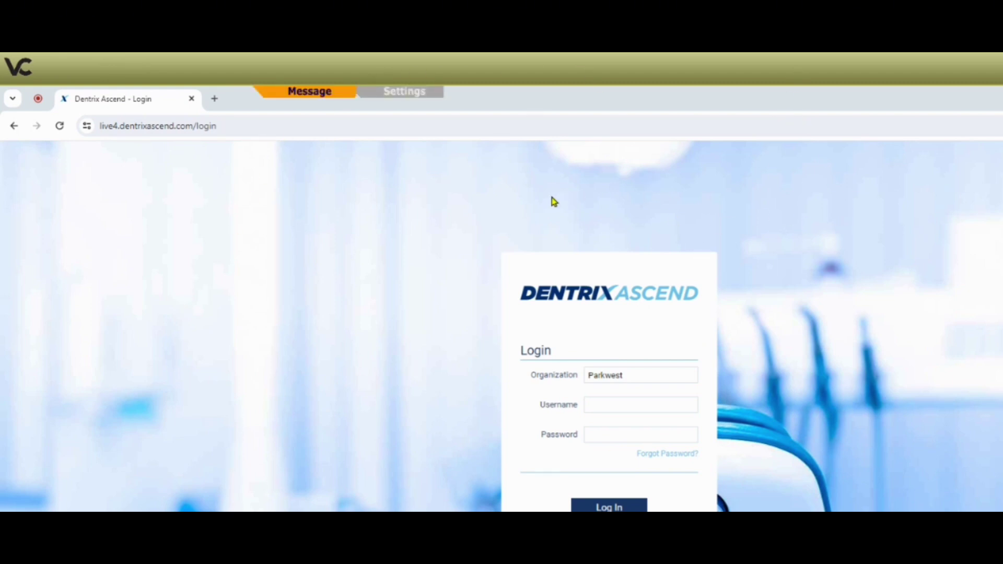
- Send an Anesthetic message to all intercoms for recipient D with the location Rm 1
mouse_move(622, 58)
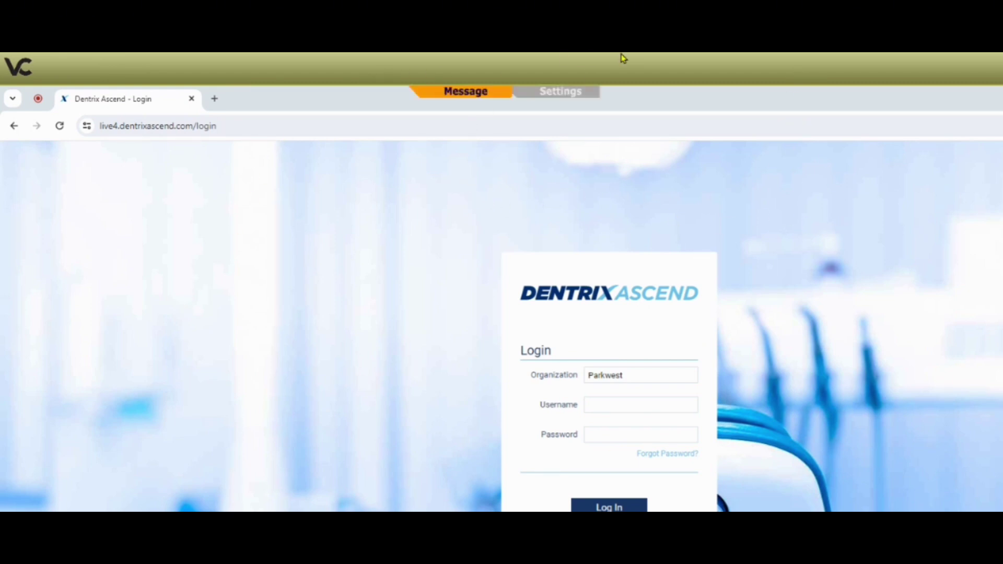
left_click(467, 96)
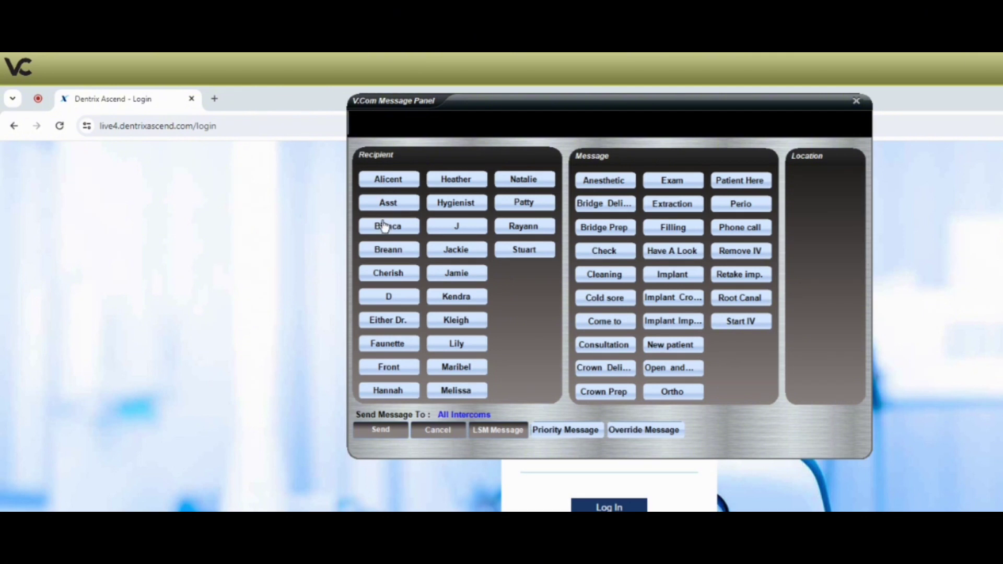
left_click(391, 298)
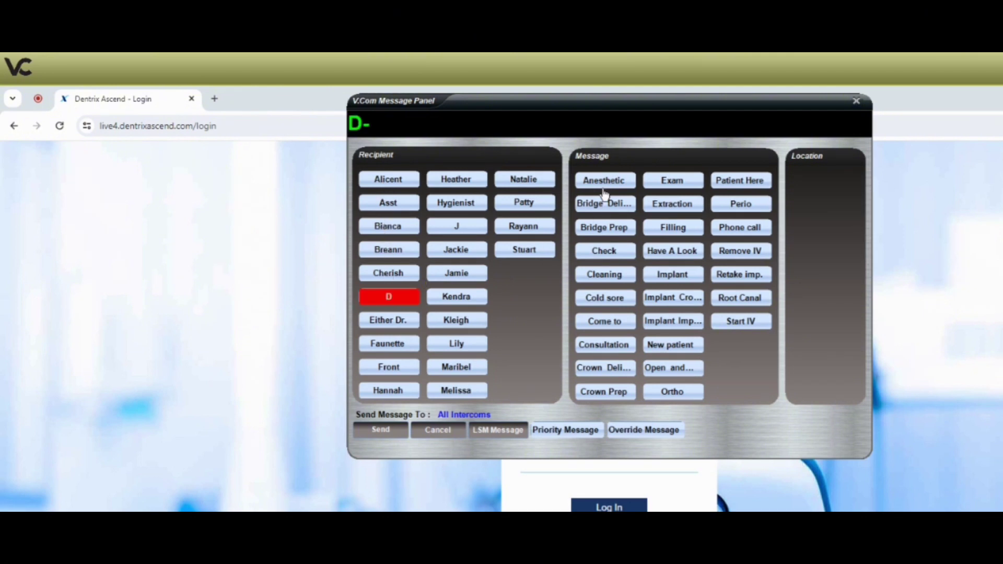
left_click(605, 180)
left_click(781, 181)
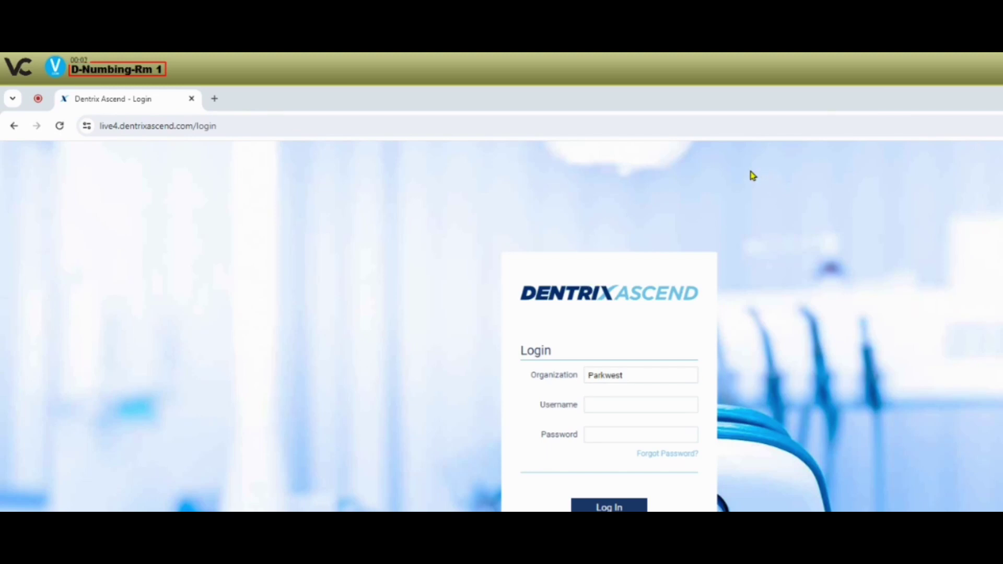
- Send an Anesthetic message to all intercoms for recipient J with the location Rm 11
mouse_move(84, 81)
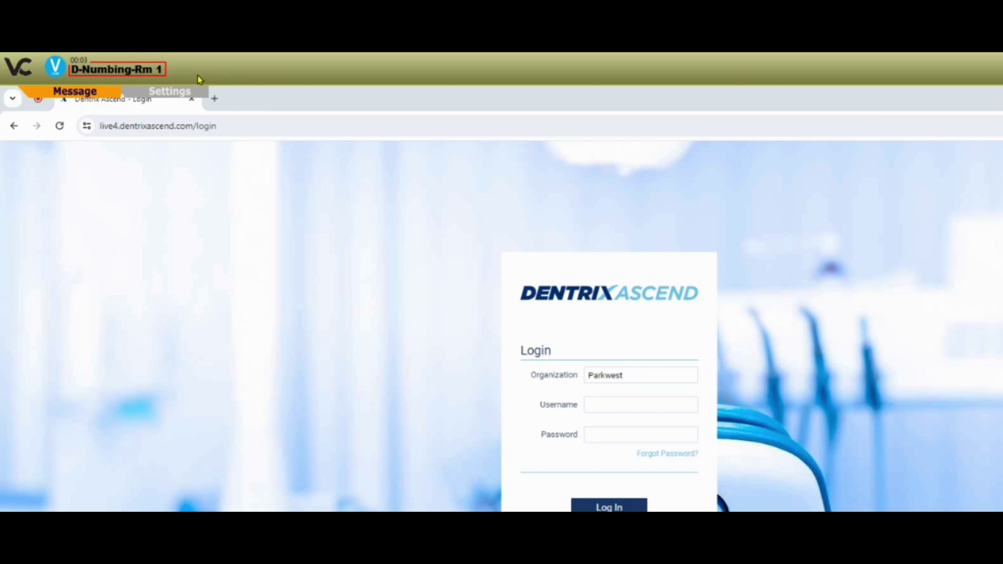
left_click(76, 92)
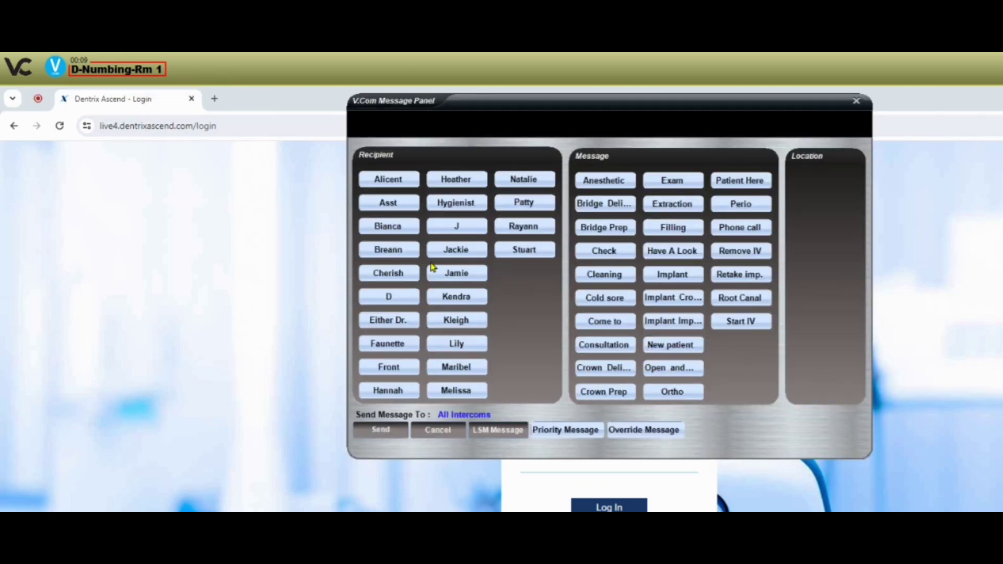
left_click(461, 230)
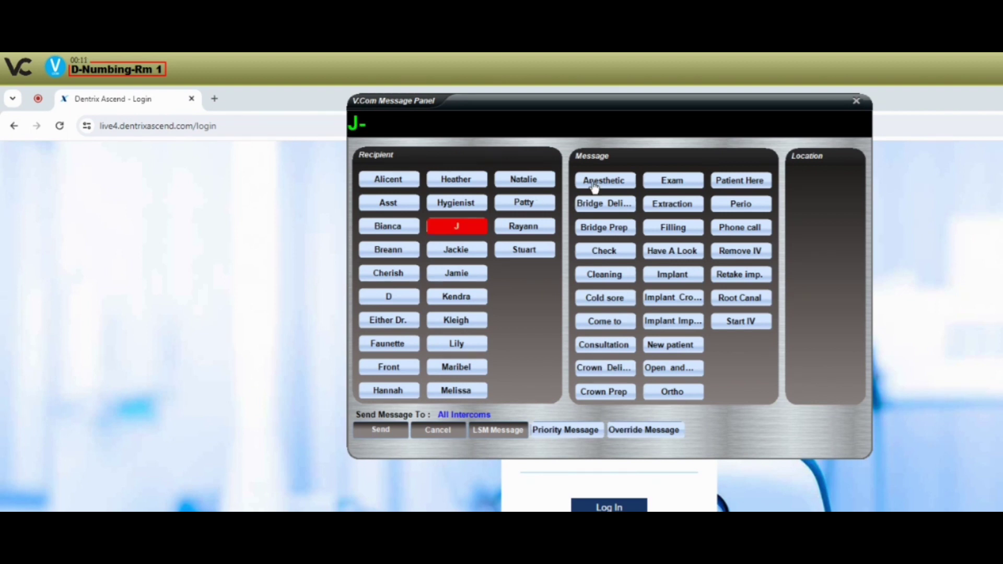
left_click(593, 187)
left_click(775, 229)
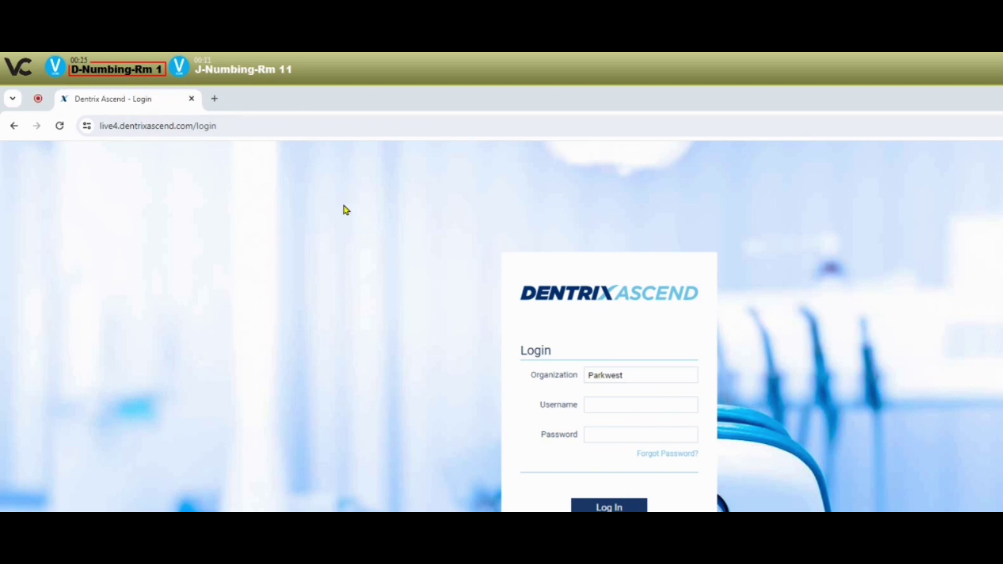
- Send the freeform message "type a freeform message." to all intercoms and clear it from the message bar
mouse_move(111, 73)
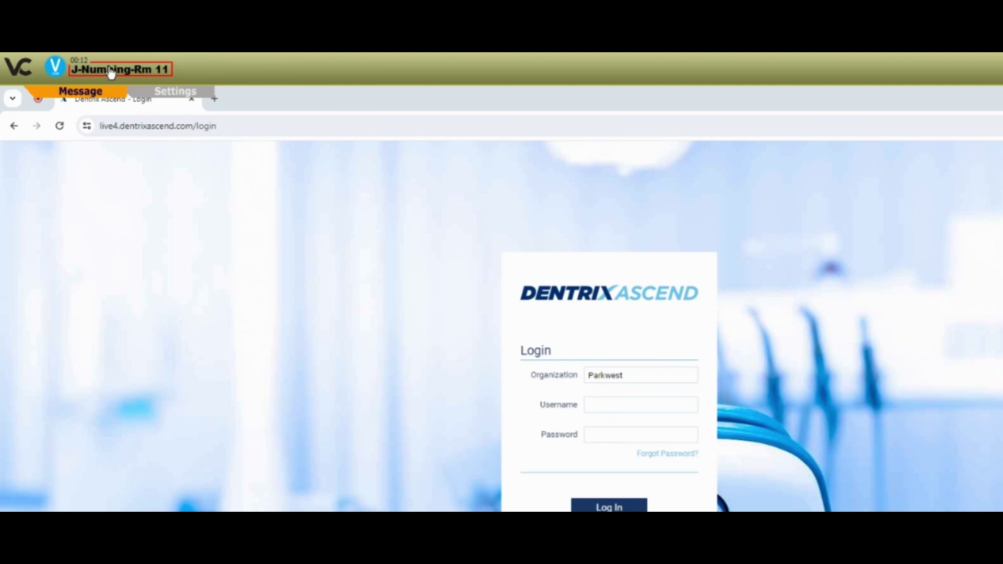
left_click(106, 95)
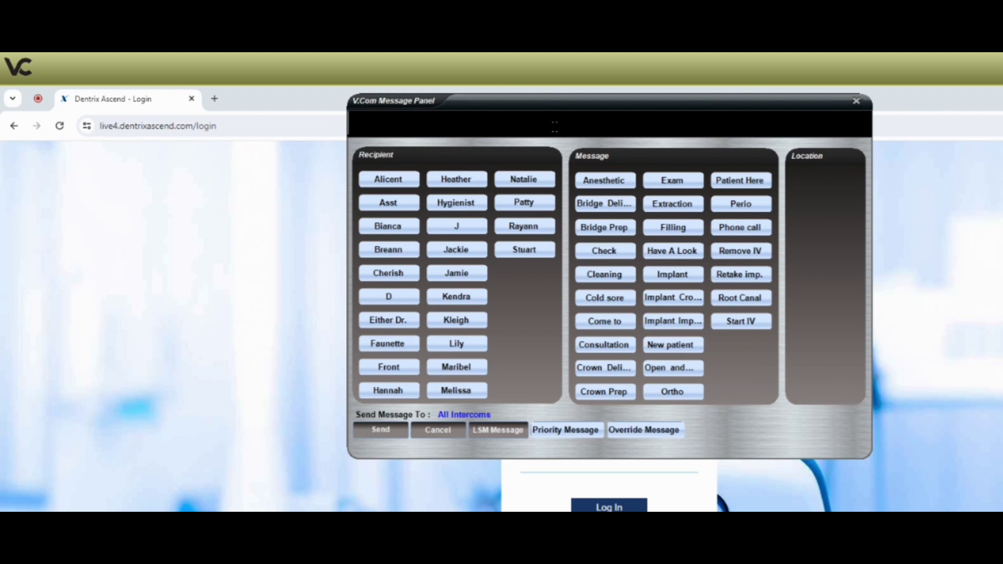
type("type a ")
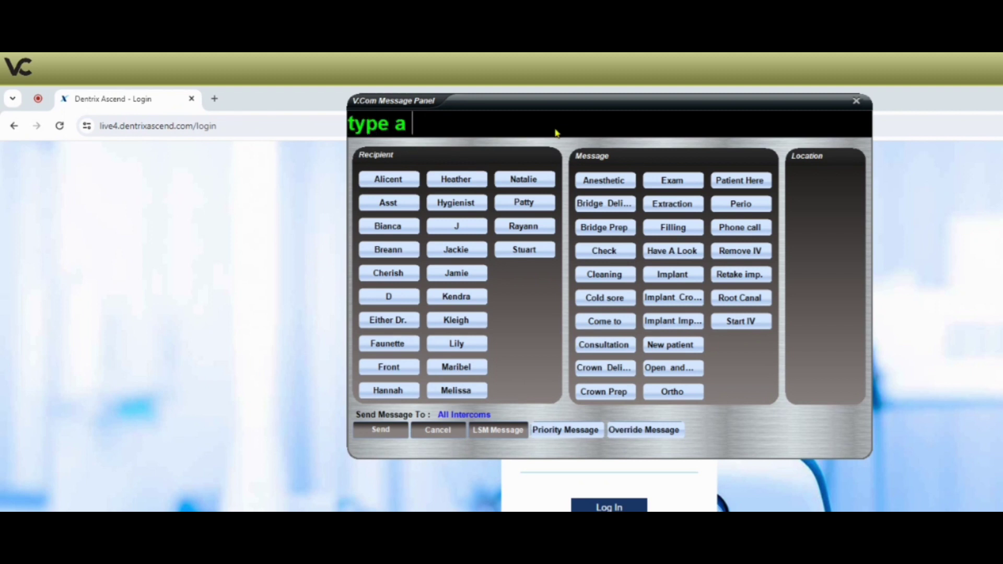
type("freeform m")
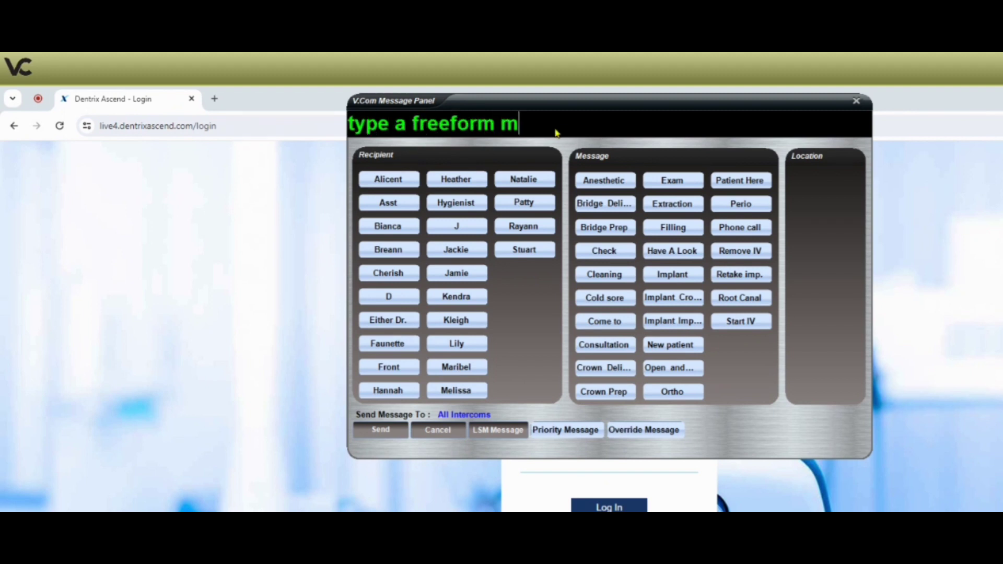
type("essage.")
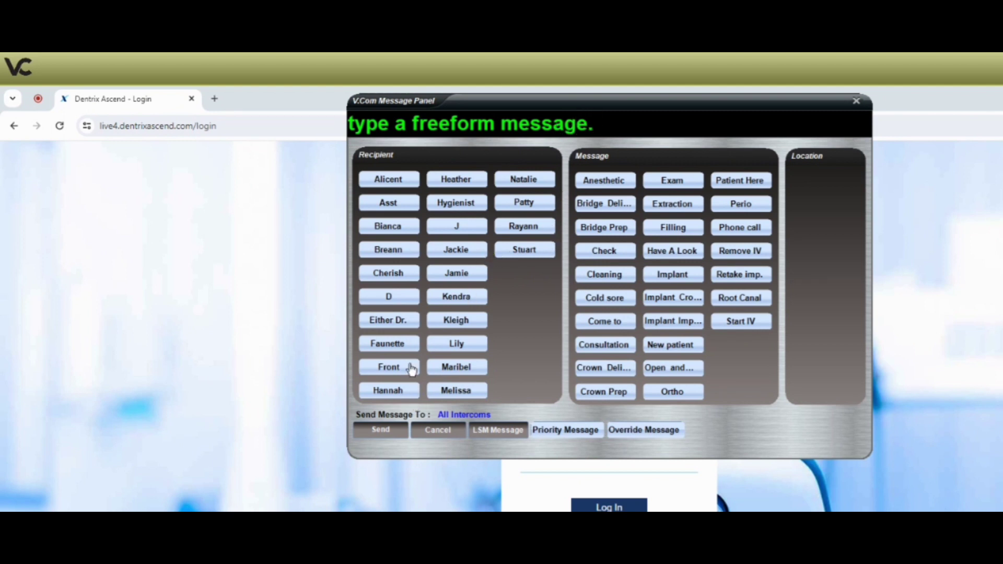
left_click(362, 433)
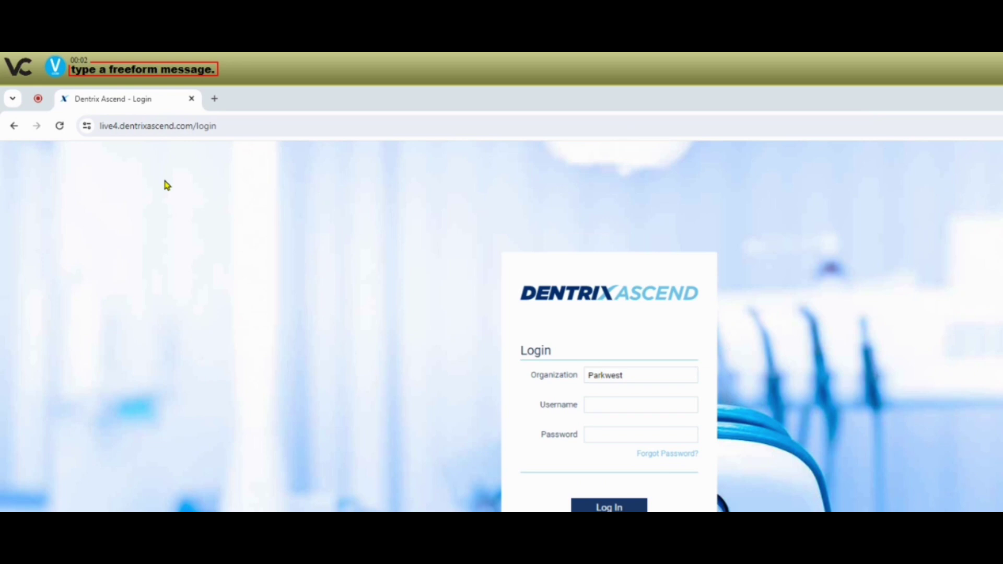
mouse_move(122, 72)
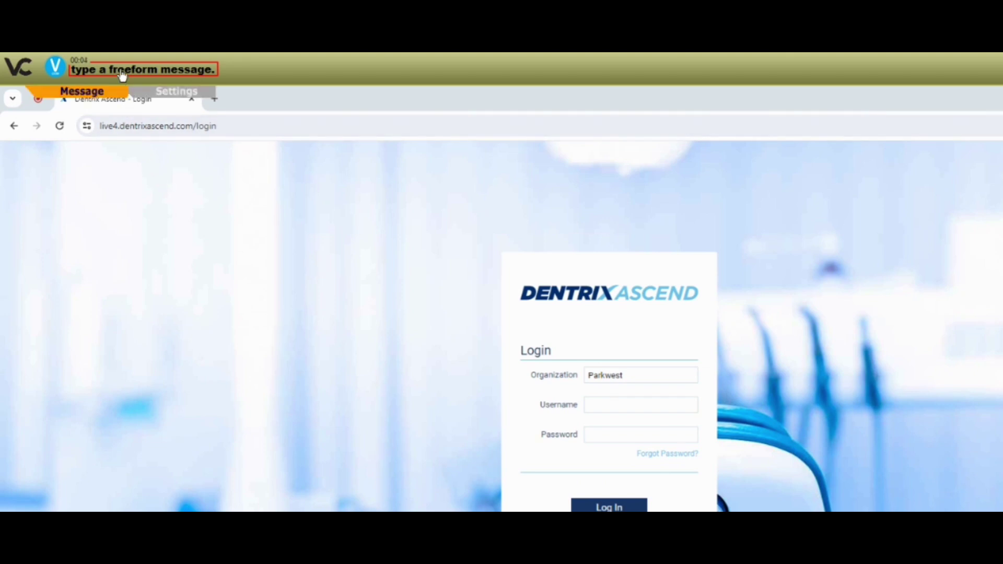
left_click(122, 76)
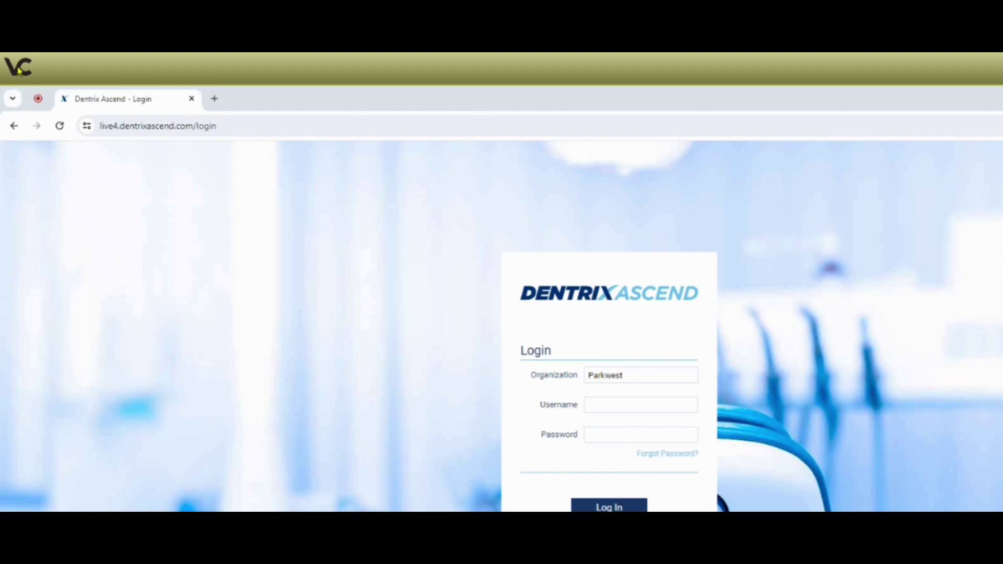
- View the message panel and close it without sending a message
mouse_move(18, 70)
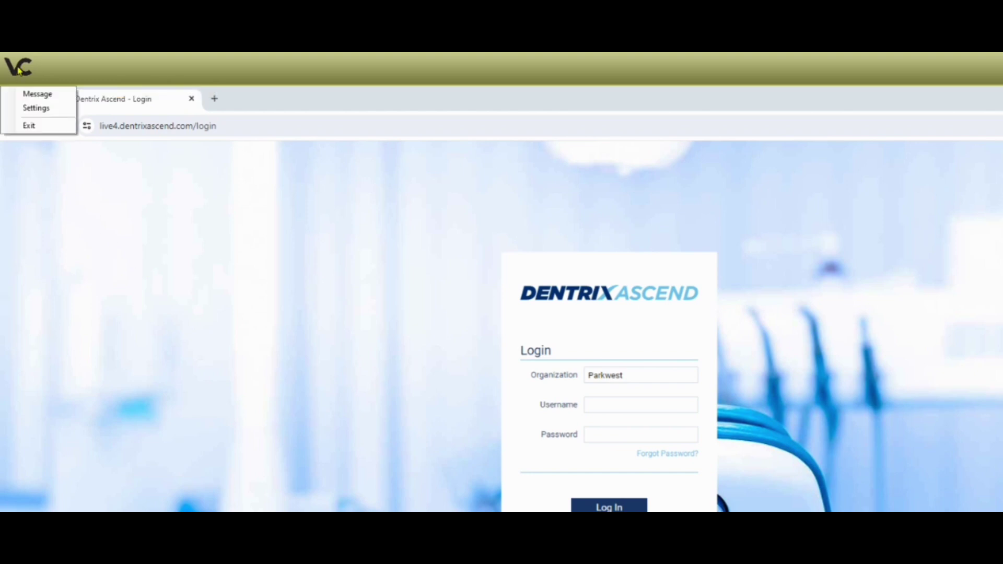
left_click(29, 94)
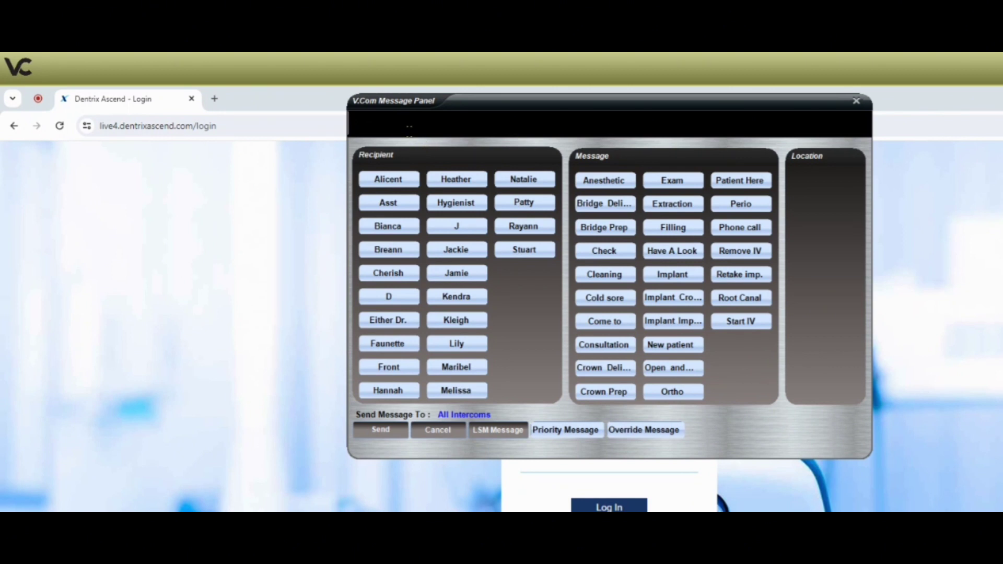
left_click(856, 102)
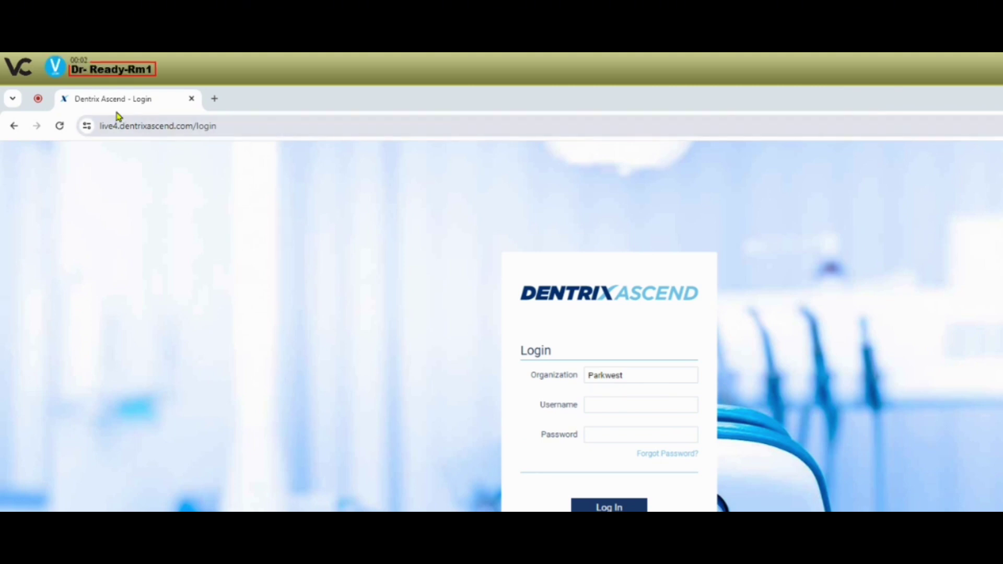
- Append "bring anesthetic" to the Dr- Ready-Rm1 message and clear the edited message from the message bar
mouse_move(117, 74)
left_click(55, 67)
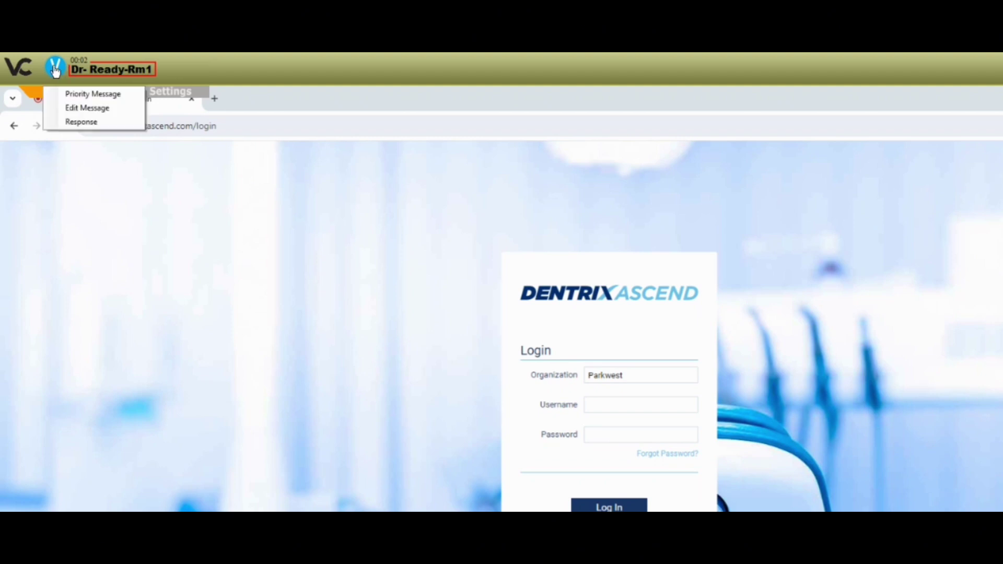
left_click(69, 108)
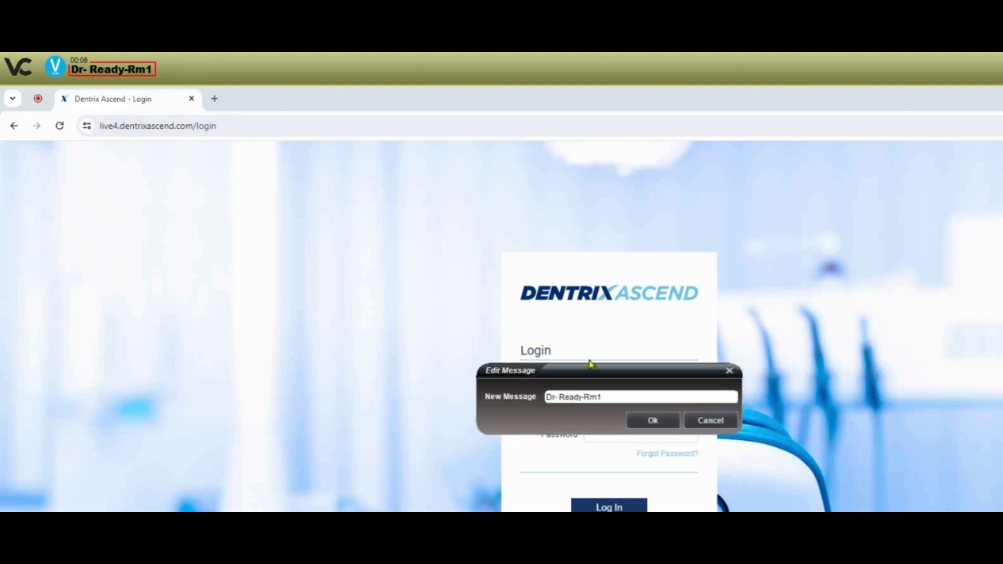
left_click(627, 396)
type("bring anesthetic")
key("Return")
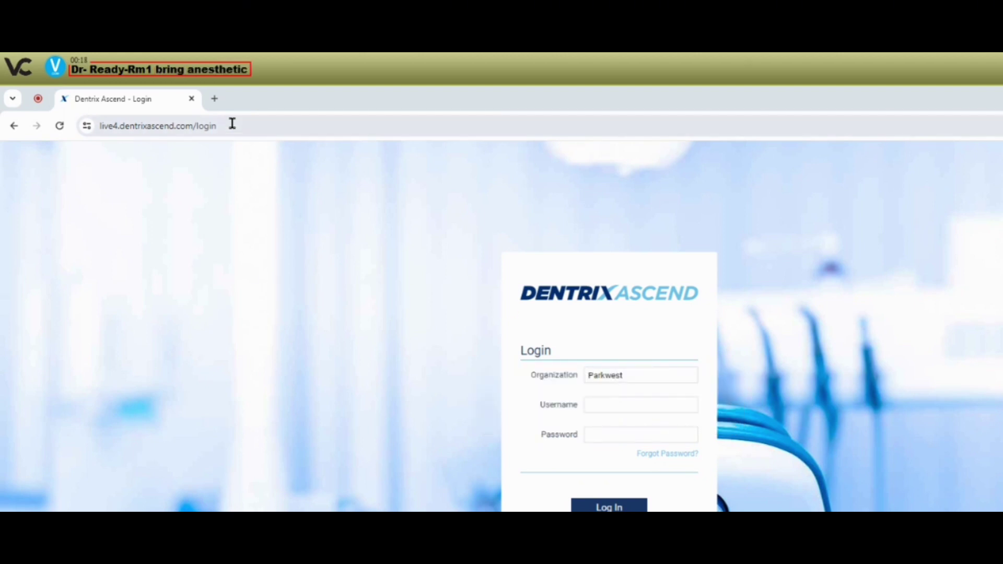
mouse_move(135, 76)
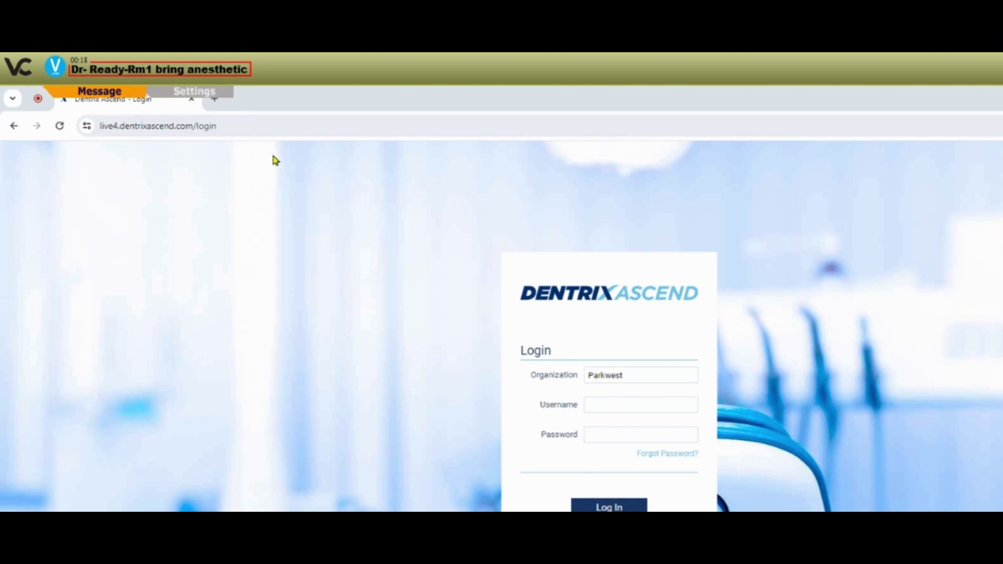
left_click(151, 72)
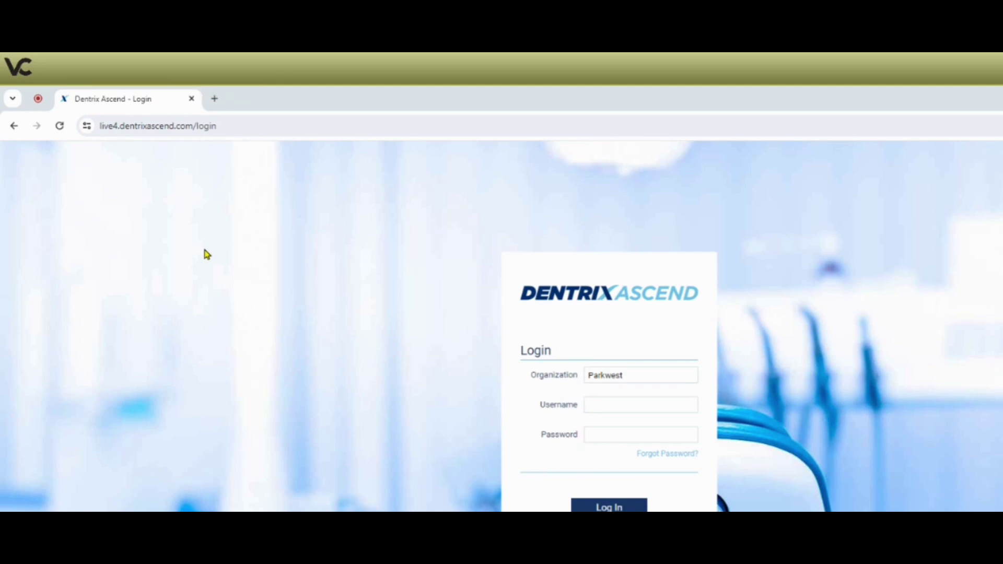